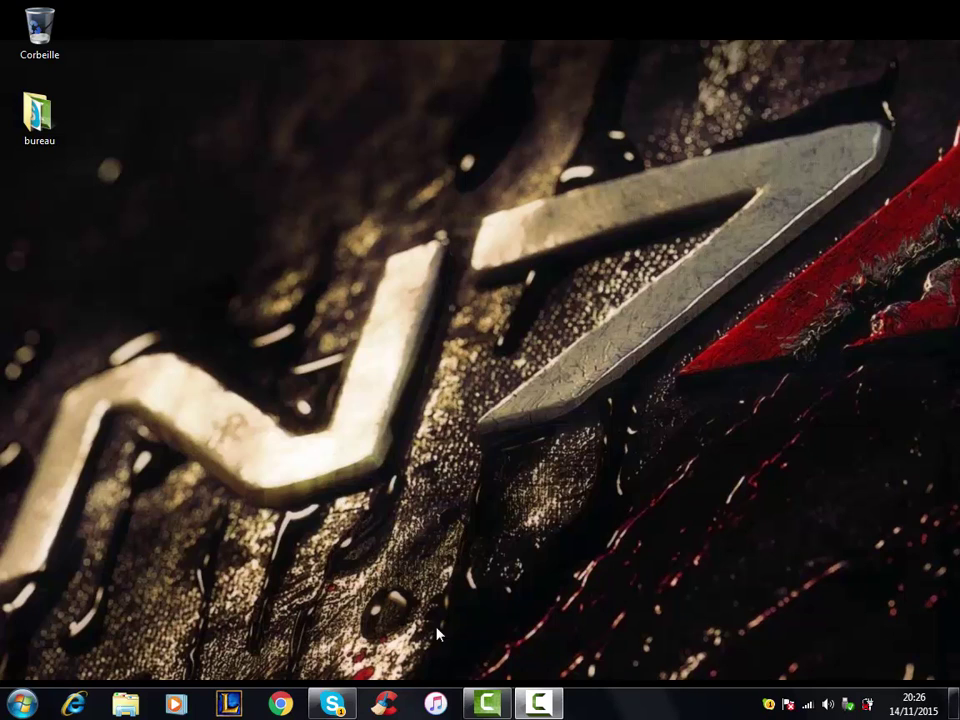
drag(609, 467, 545, 518)
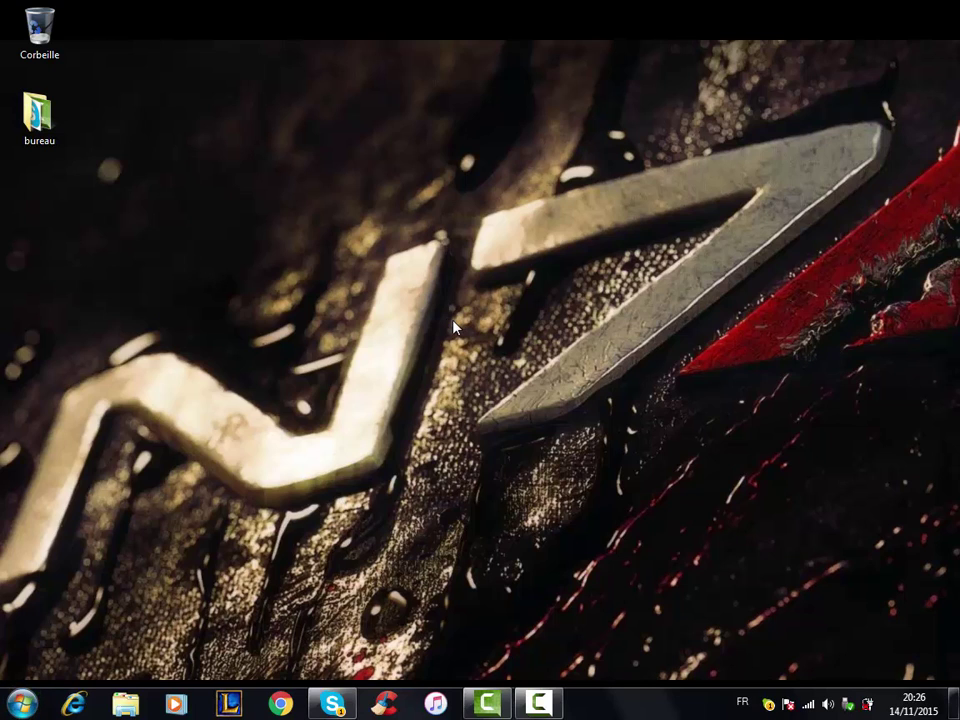
key(super)
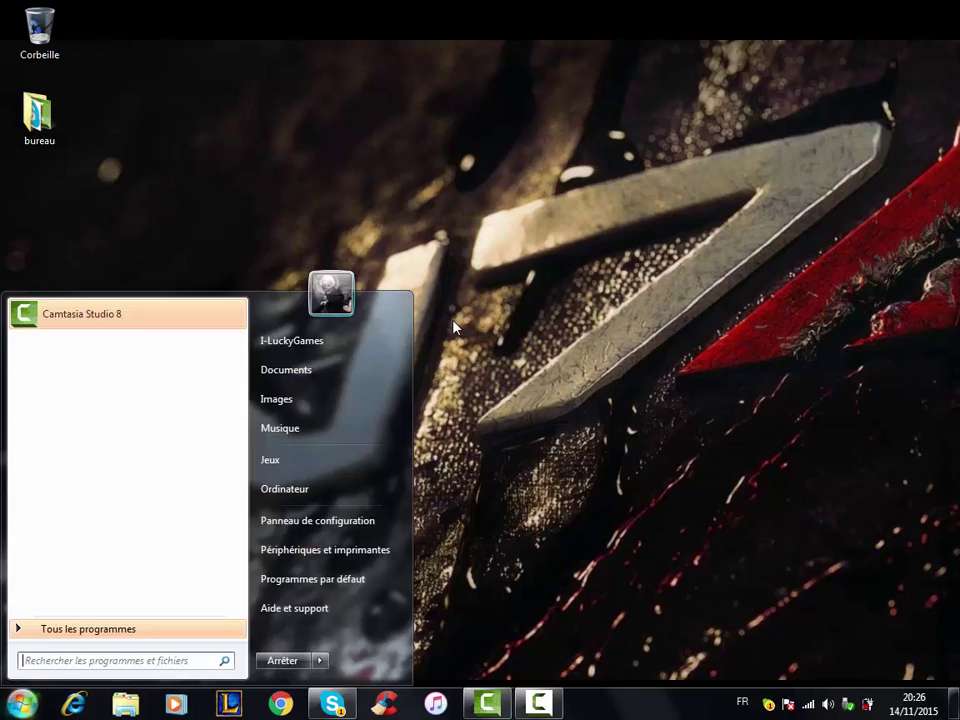
key(Escape)
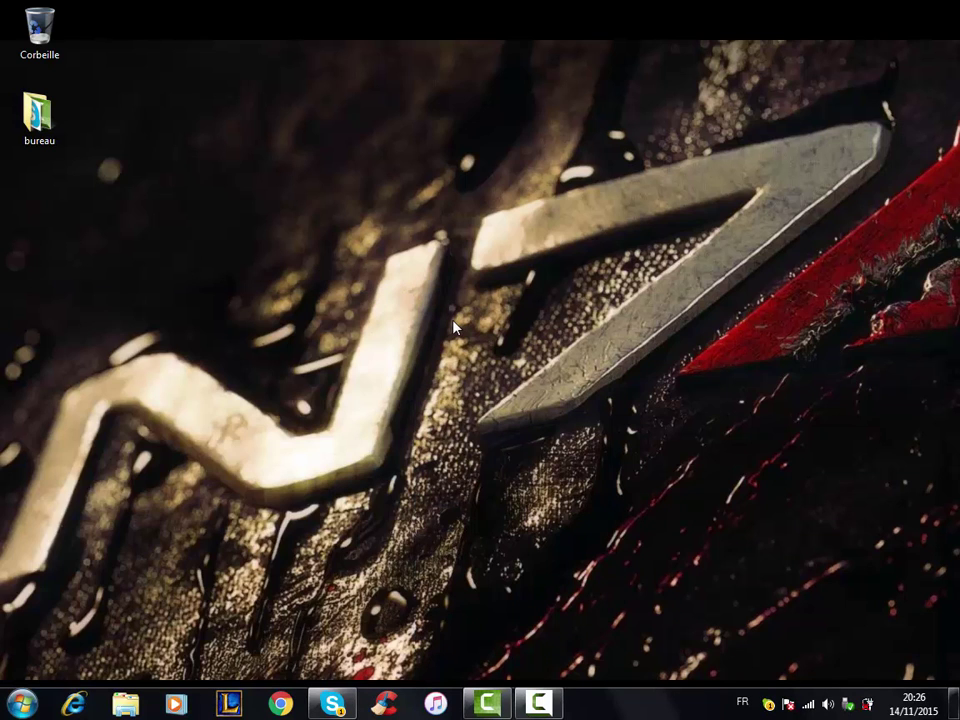
Run msconfig and open the advanced boot options of the Windows 7 entry
key(super+r)
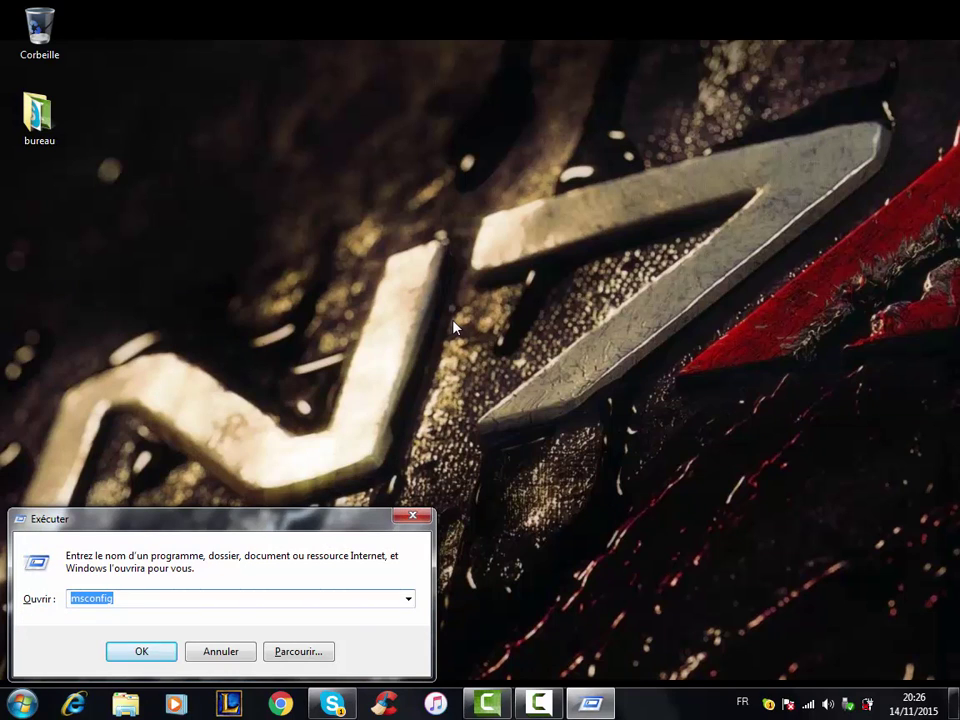
key(Return)
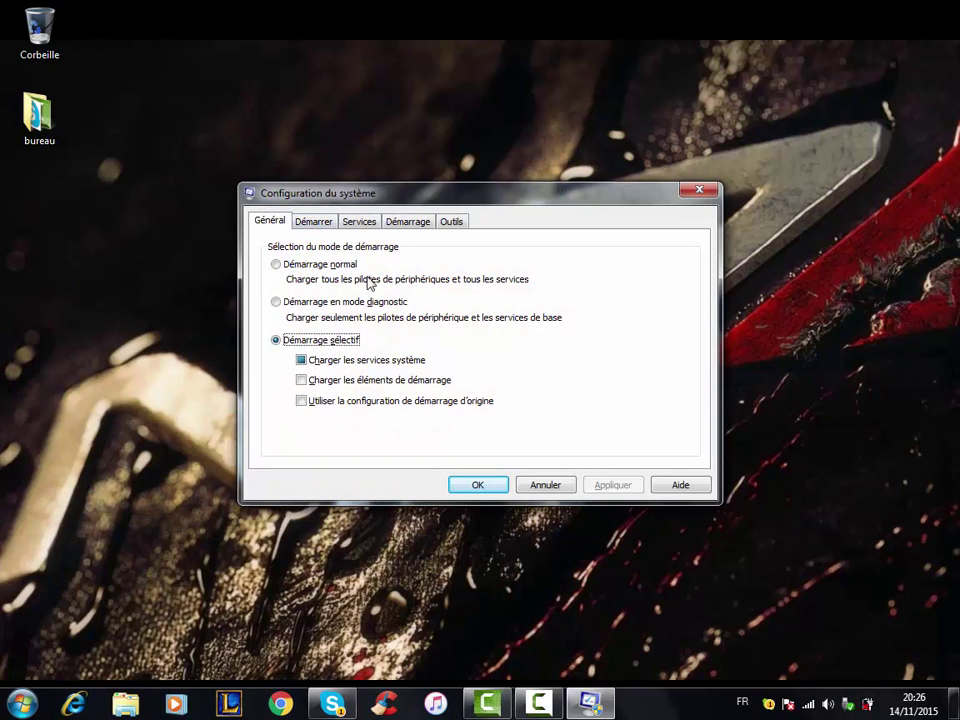
click(316, 223)
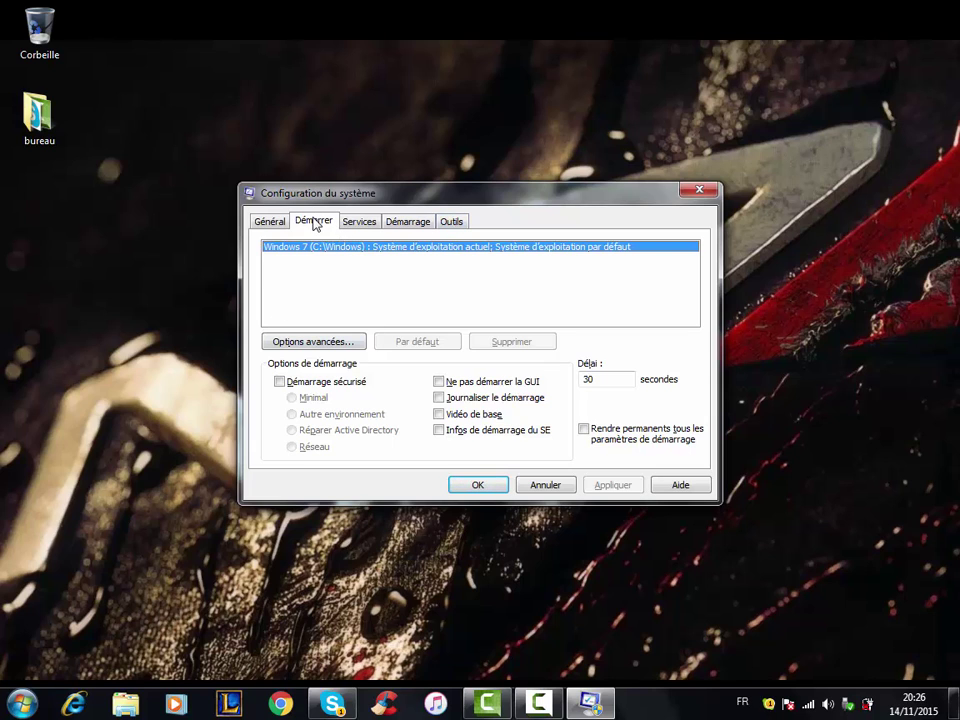
click(310, 344)
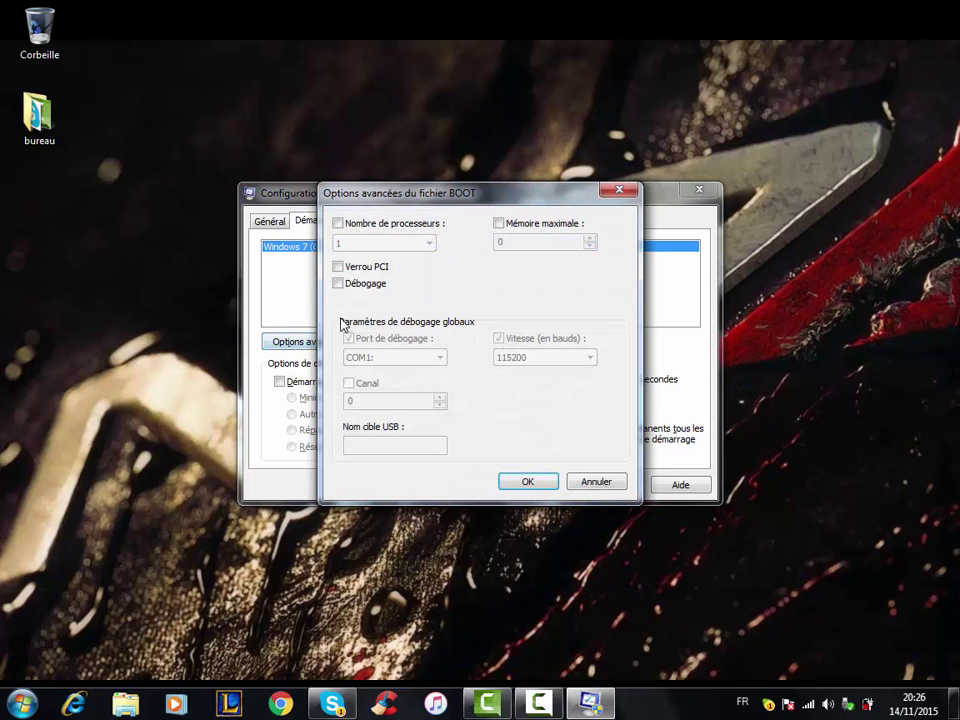
drag(364, 197, 412, 146)
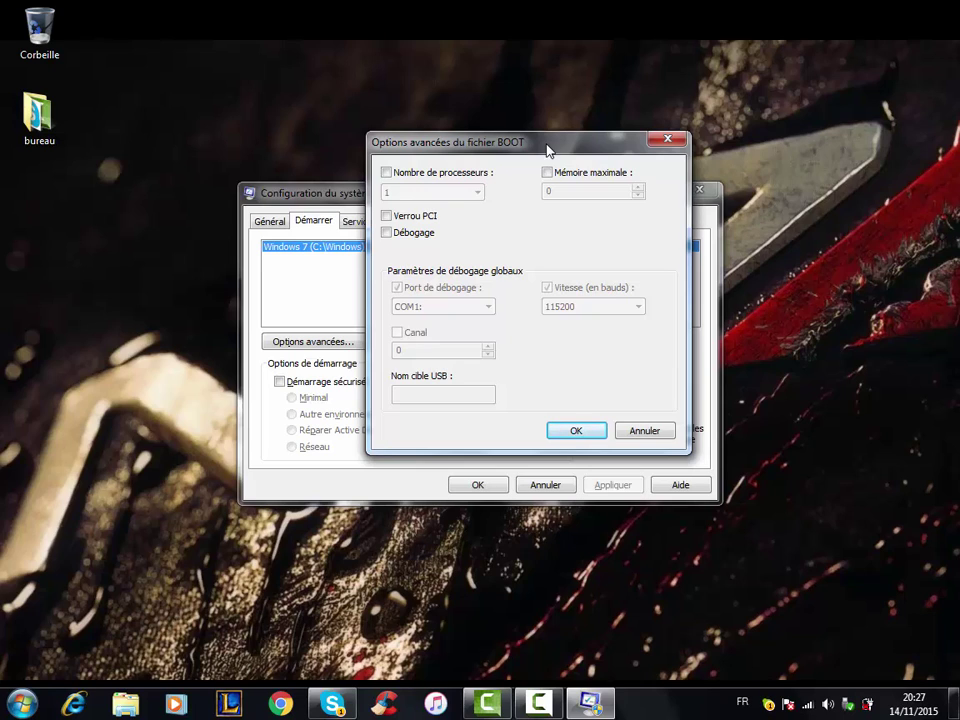
Enable the number of processors setting in the advanced boot options and set it to 2
click(387, 174)
click(387, 174)
click(387, 175)
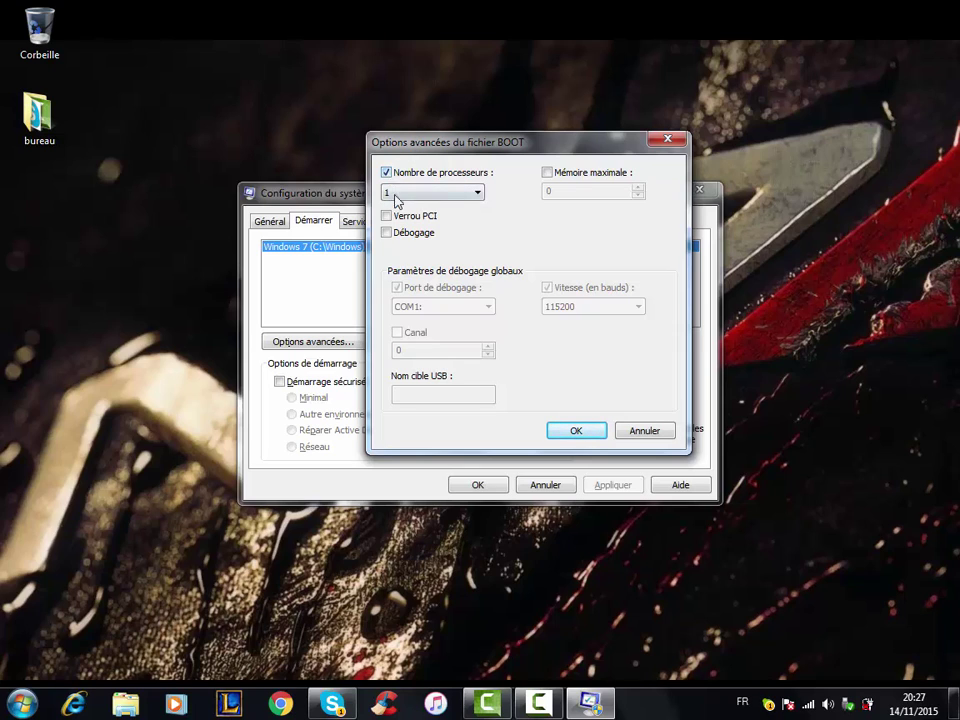
click(399, 195)
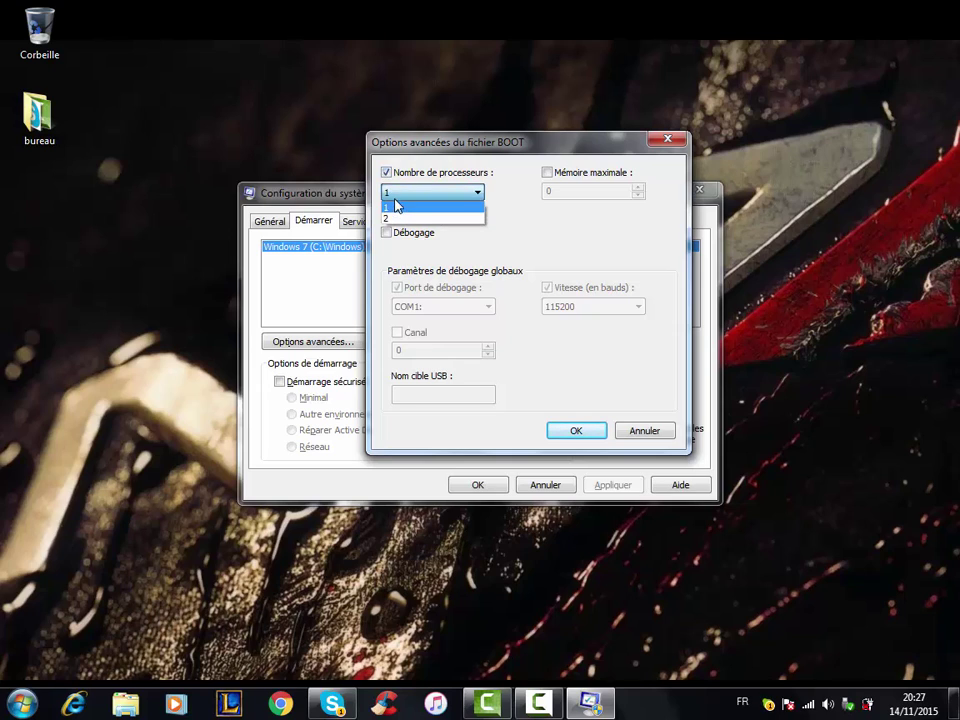
click(399, 210)
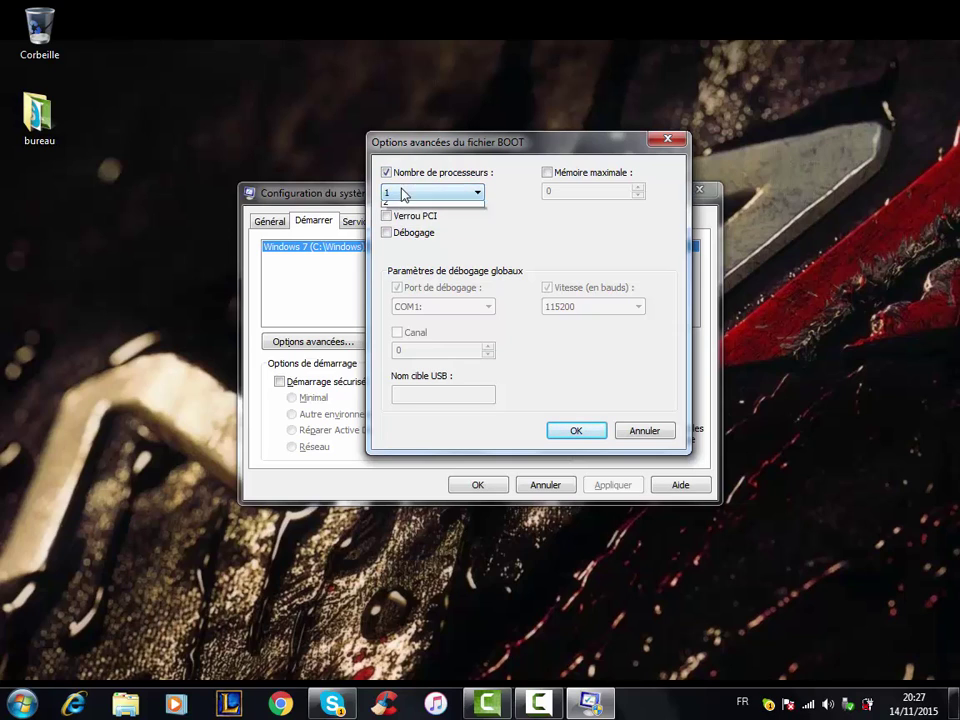
click(400, 193)
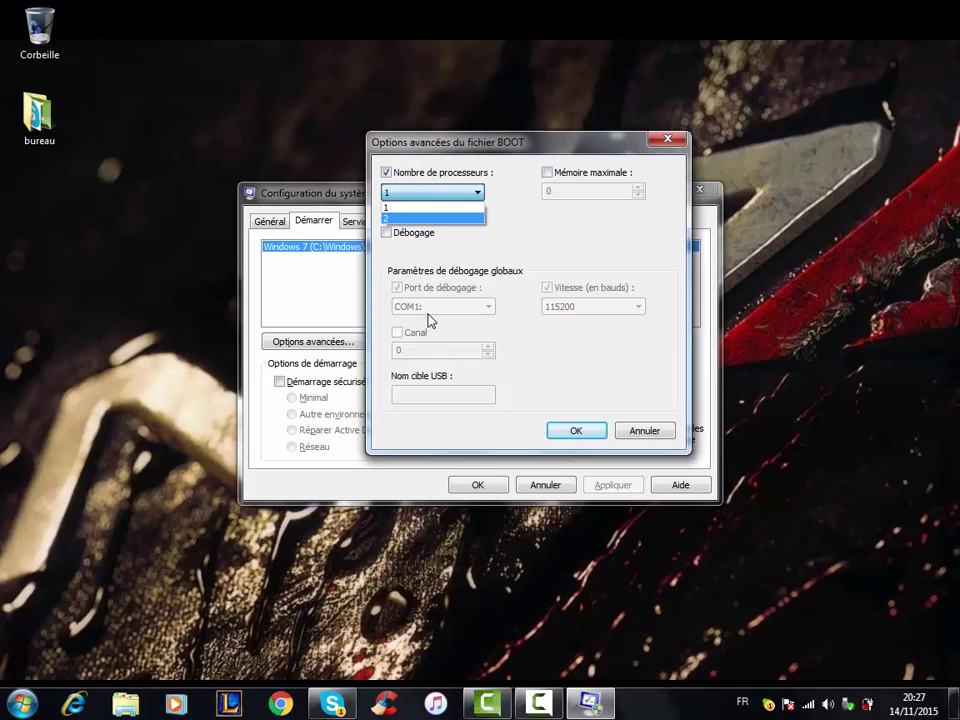
click(414, 206)
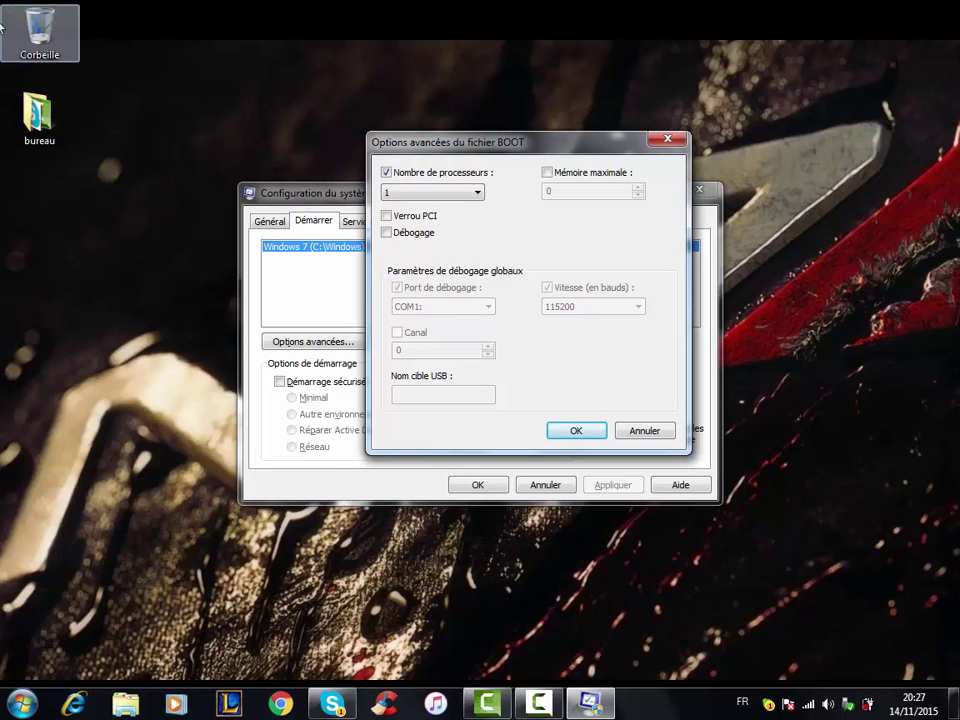
click(393, 193)
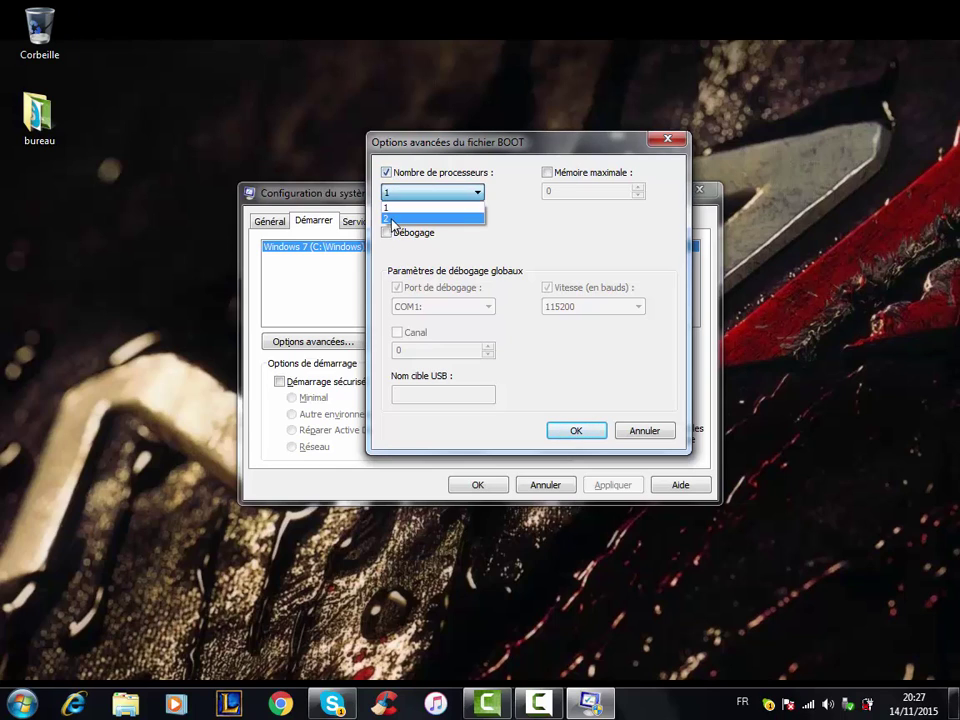
click(390, 218)
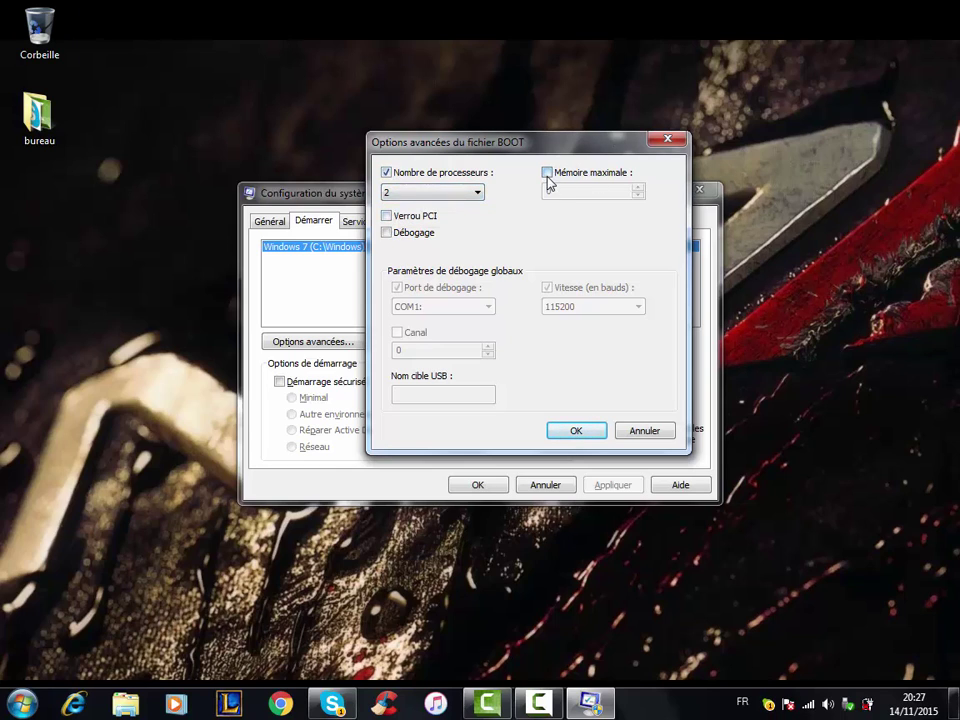
Enable the maximum memory setting in the advanced boot options and set it to 3000
click(547, 173)
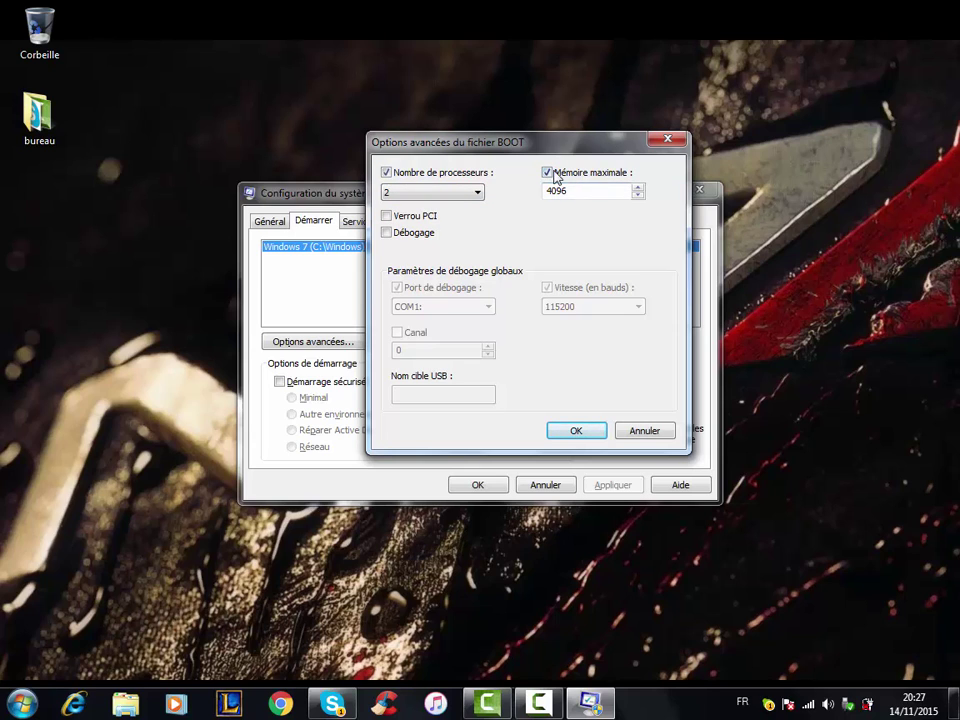
click(573, 432)
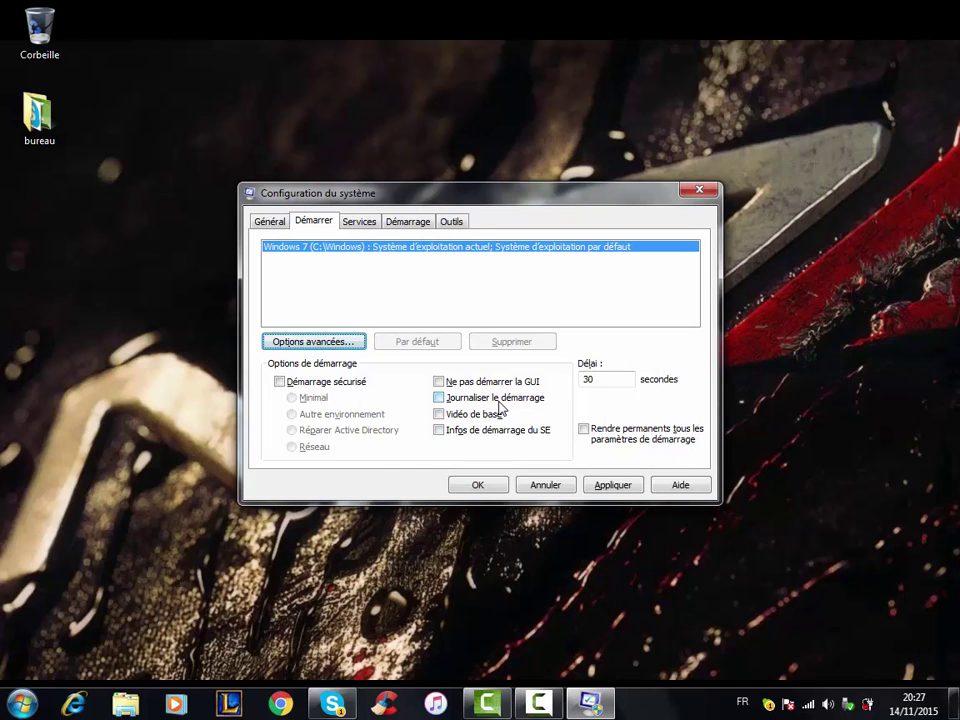
click(327, 342)
click(521, 241)
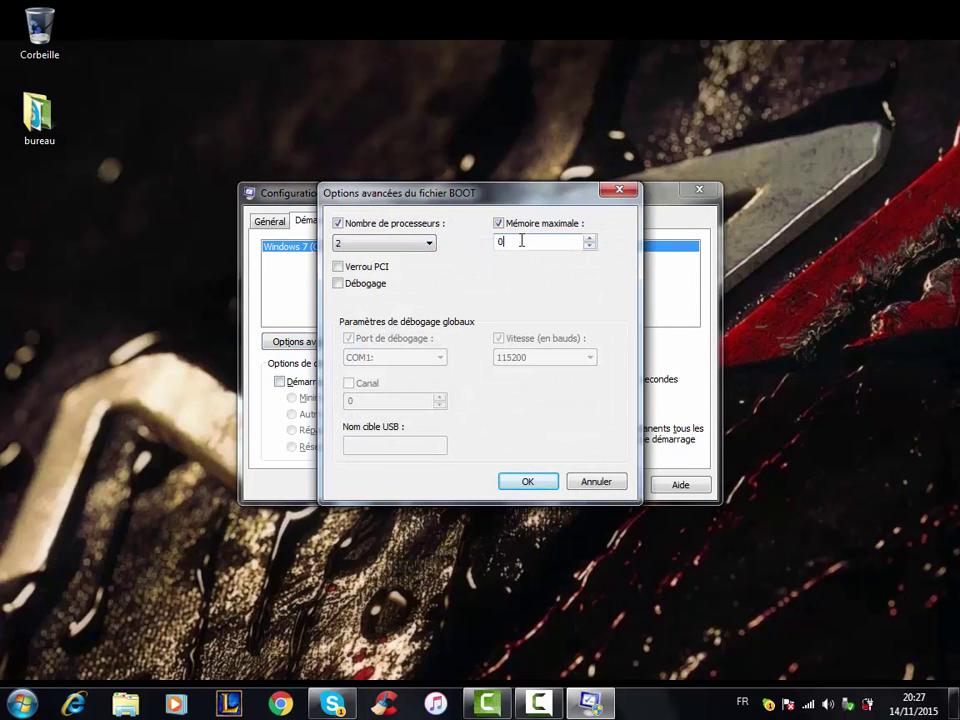
drag(521, 241, 401, 242)
key(BackSpace)
text(3000)
key(Return)
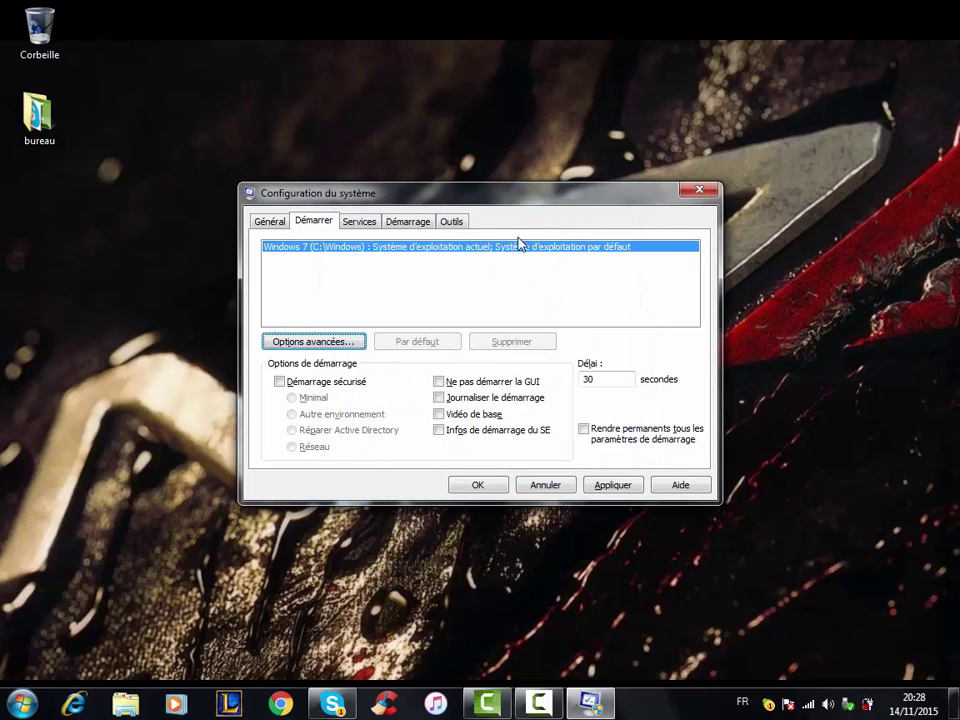
Disable both the maximum memory and number of processors settings in the advanced boot options
click(318, 342)
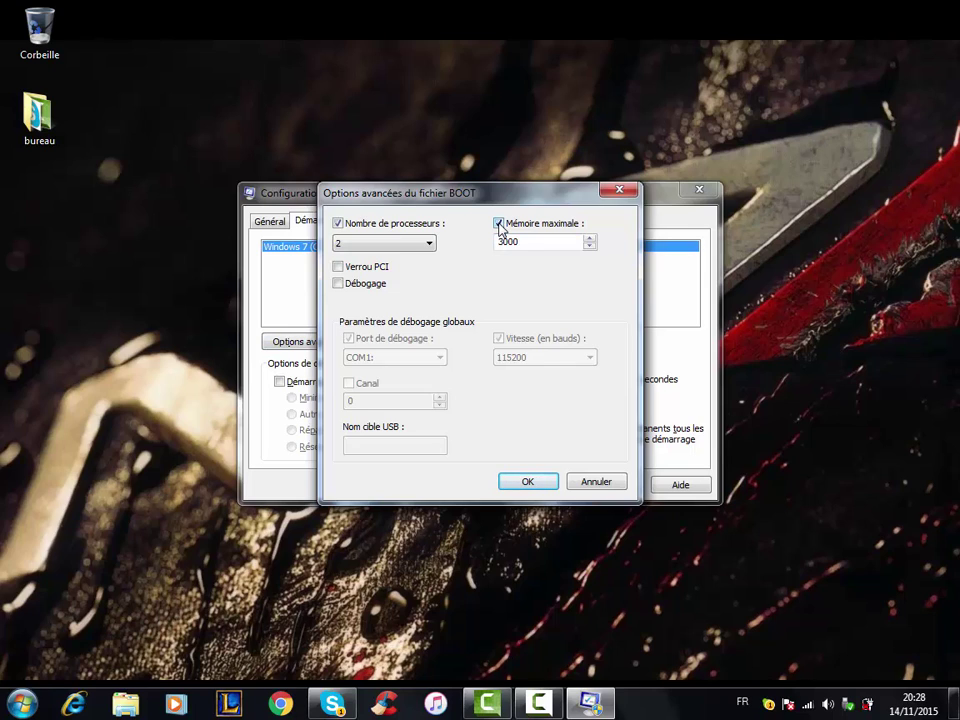
mouse_move(514, 240)
mouse_down()
mouse_move(482, 221)
mouse_move(500, 236)
mouse_up()
click(531, 242)
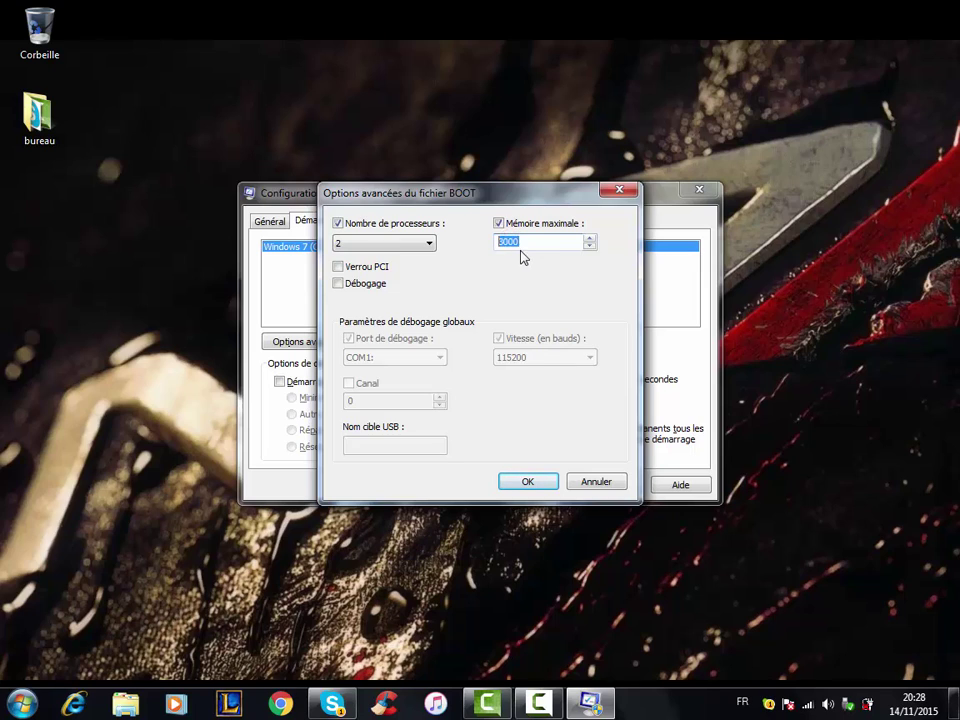
click(525, 241)
double_click(525, 239)
click(499, 224)
click(337, 223)
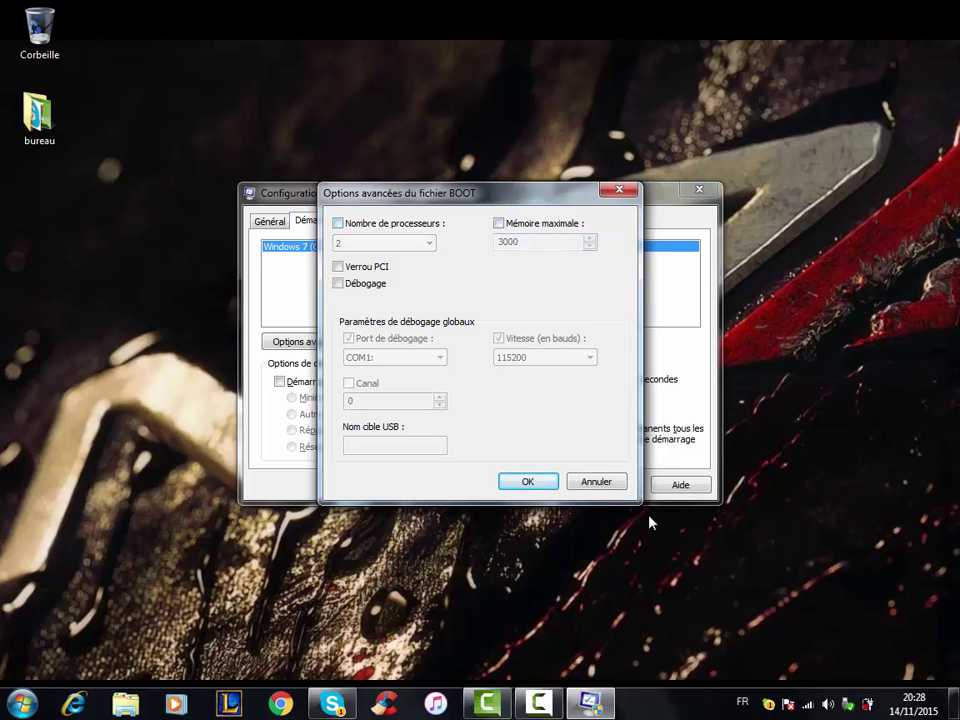
click(531, 482)
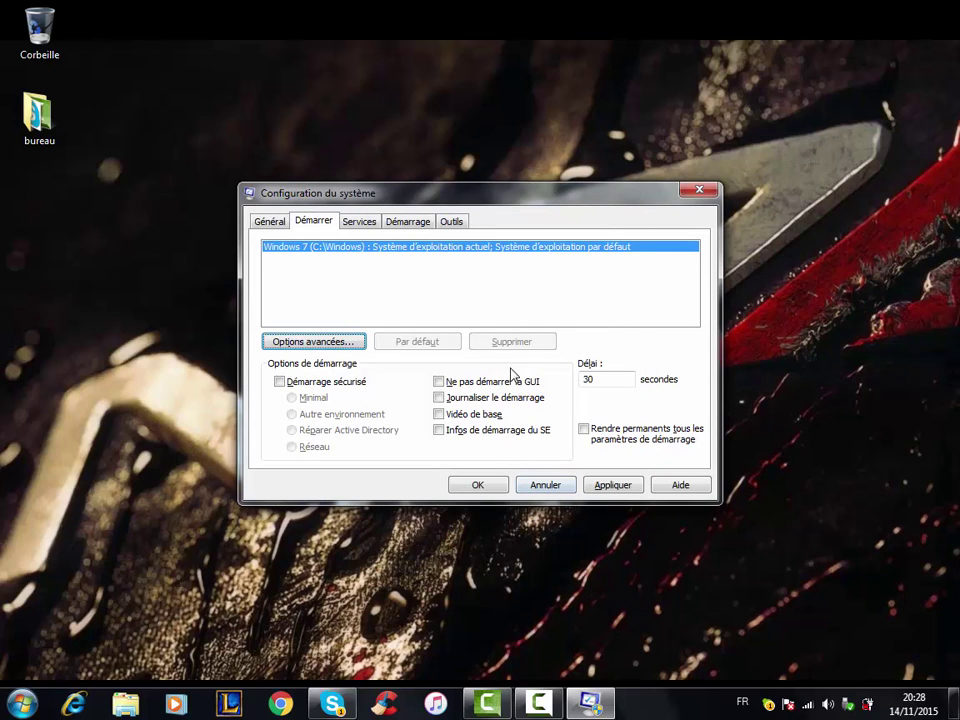
Hide all Microsoft services in the services list and keep the Skype Updater service disabled
click(362, 222)
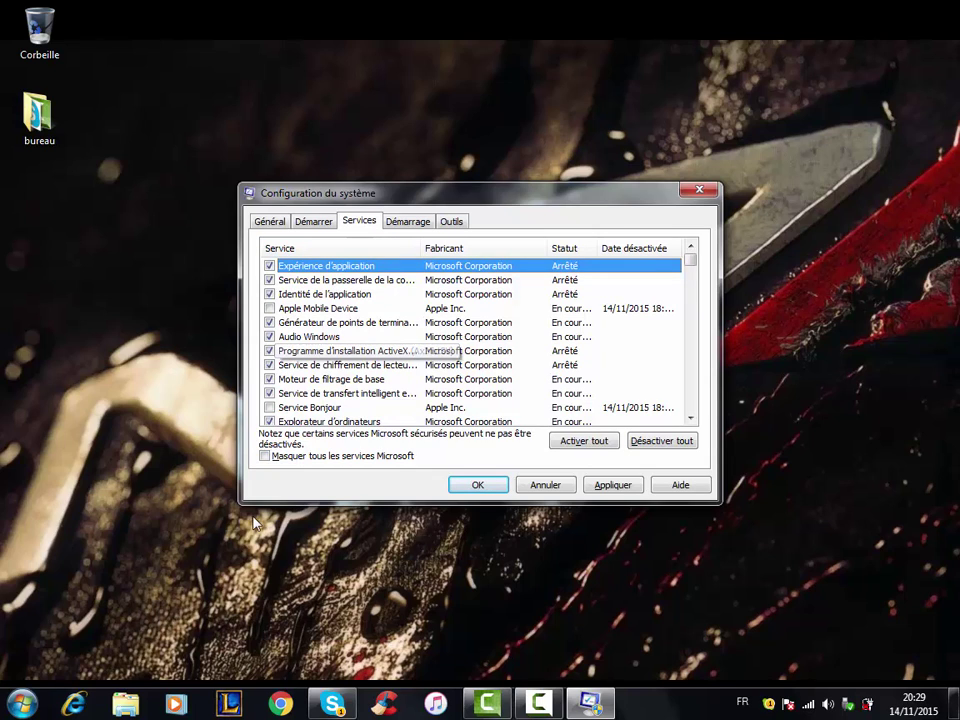
click(266, 457)
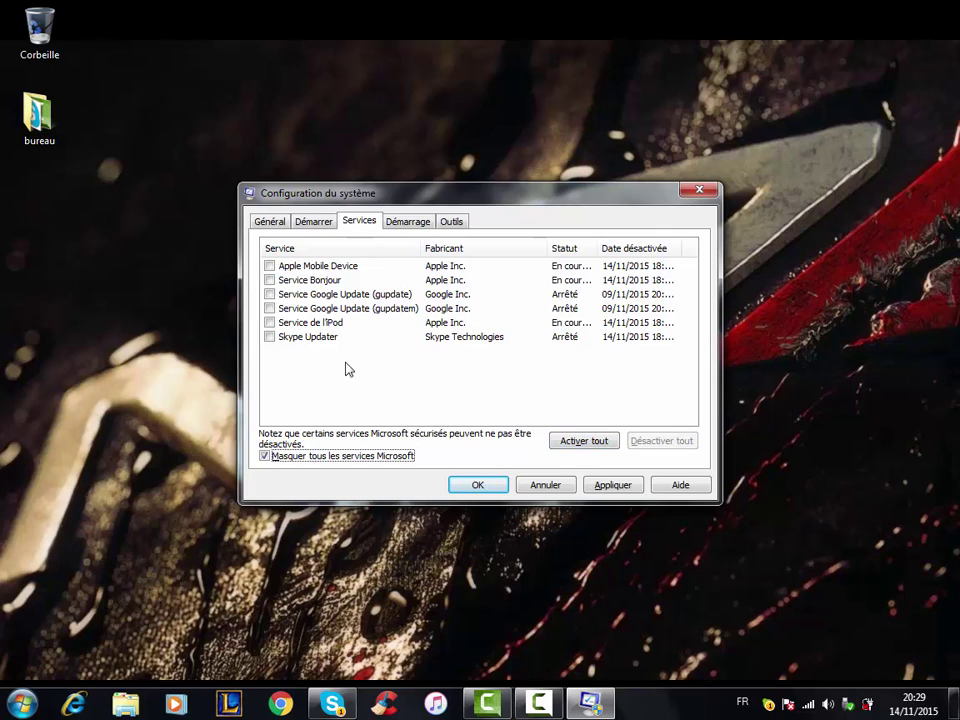
click(268, 337)
click(268, 337)
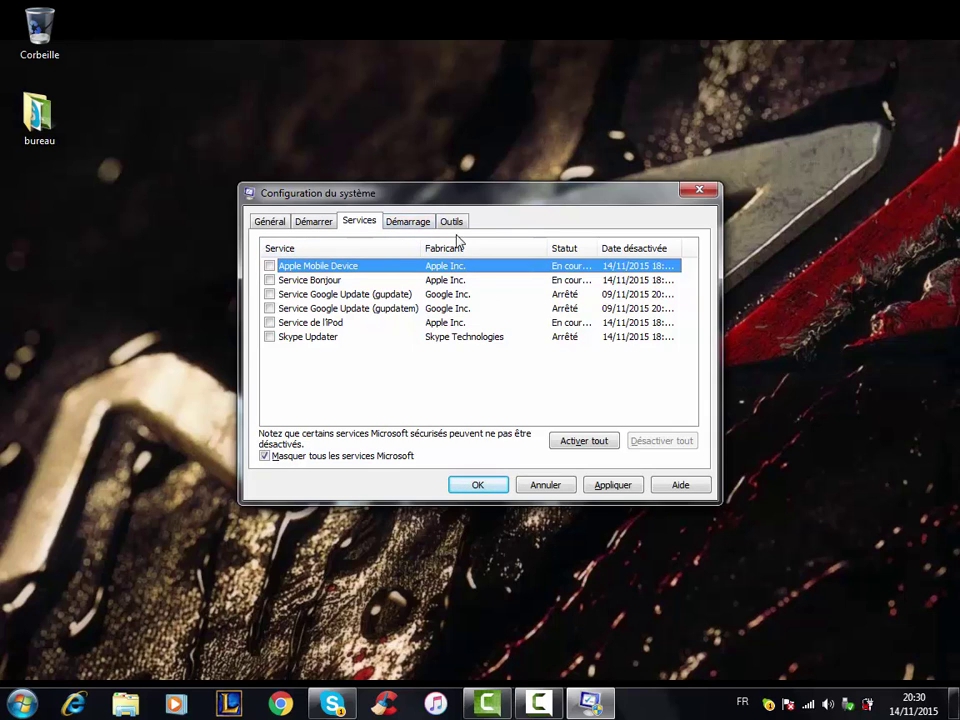
Review the startup programs with all of them disabled, apply the system configuration and close it
click(398, 219)
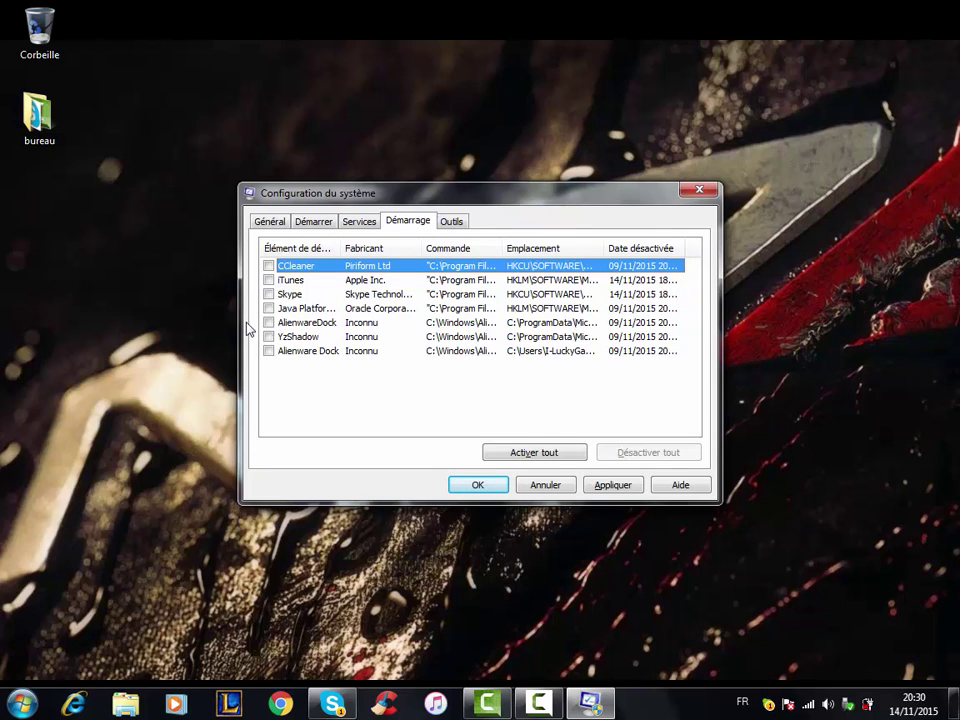
drag(585, 380, 574, 326)
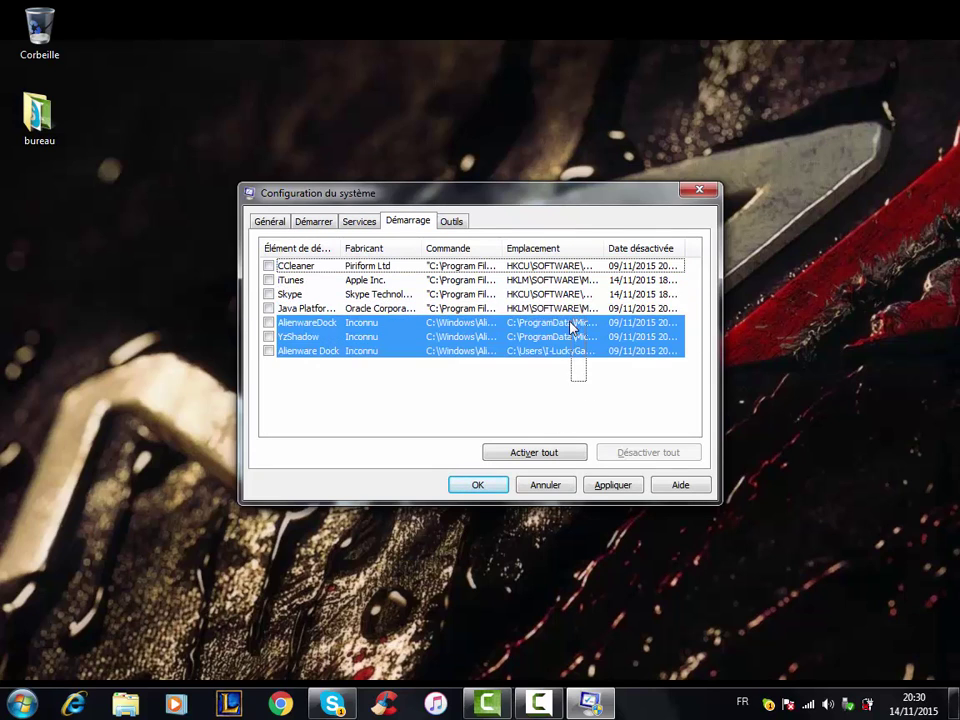
click(336, 416)
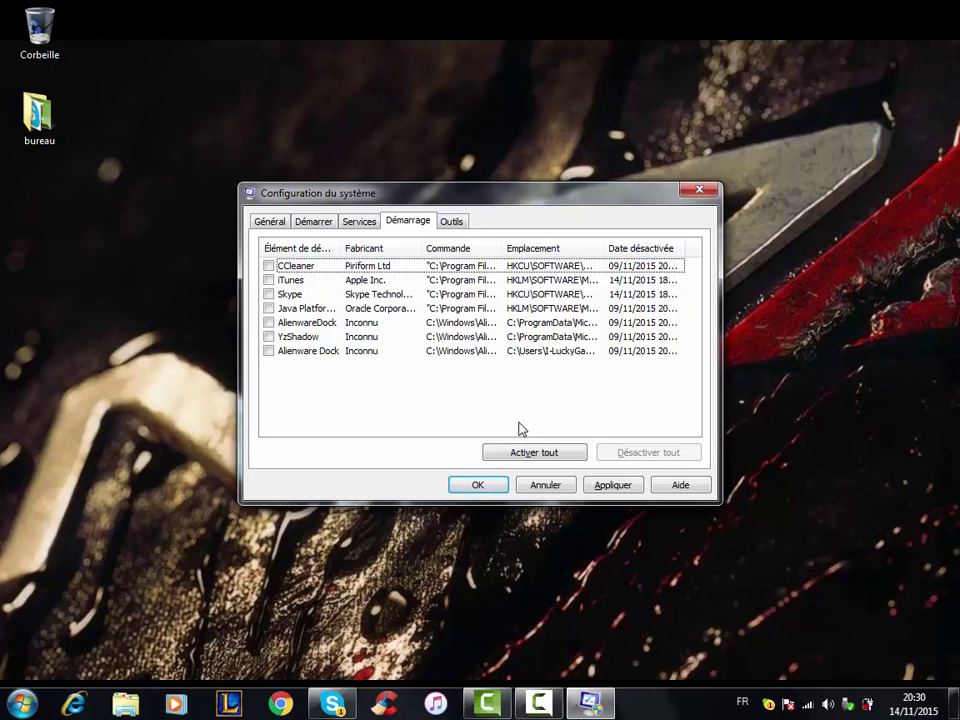
click(613, 486)
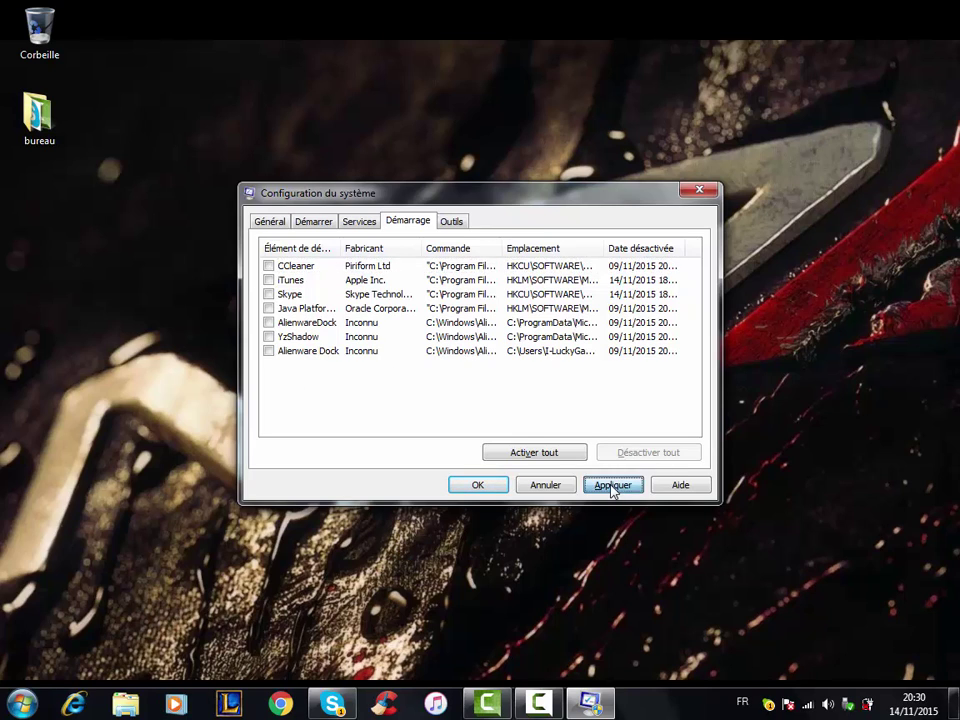
click(481, 485)
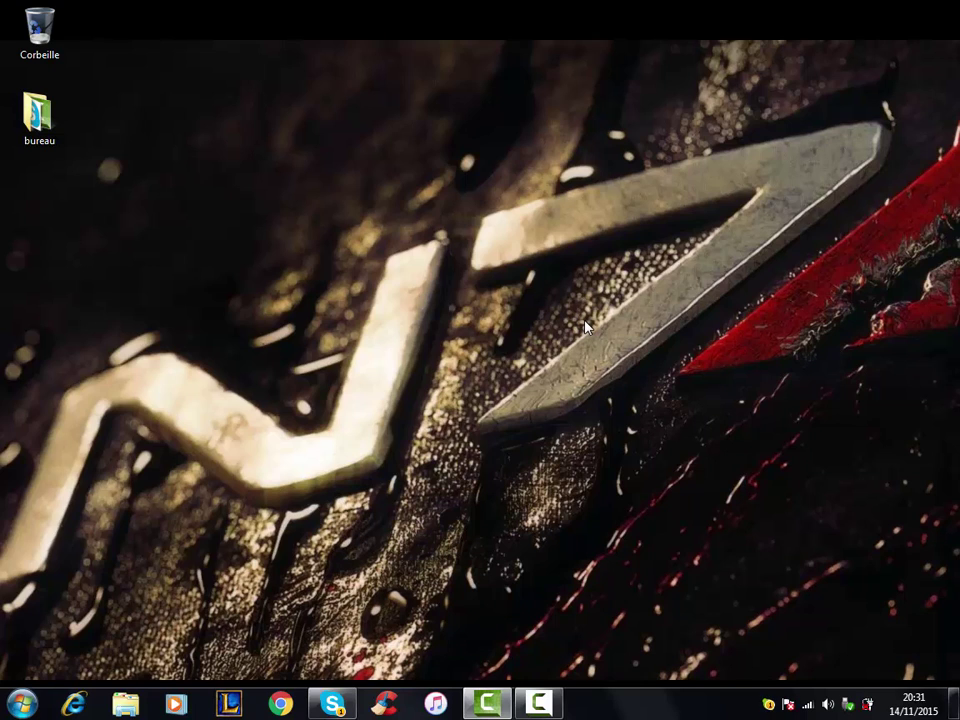
double_click(24, 108)
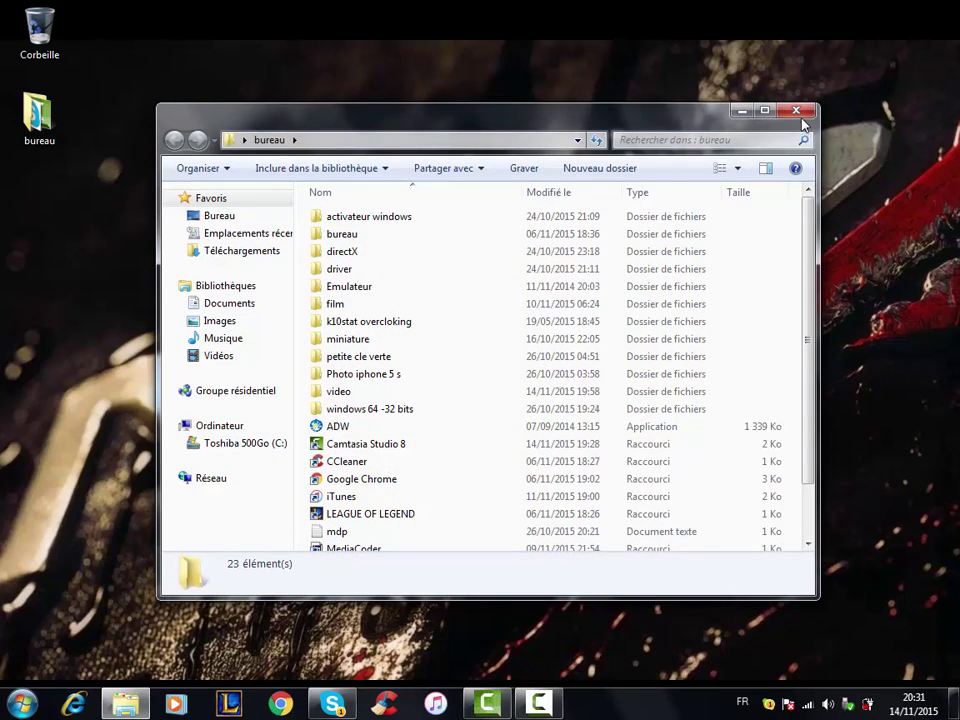
click(795, 110)
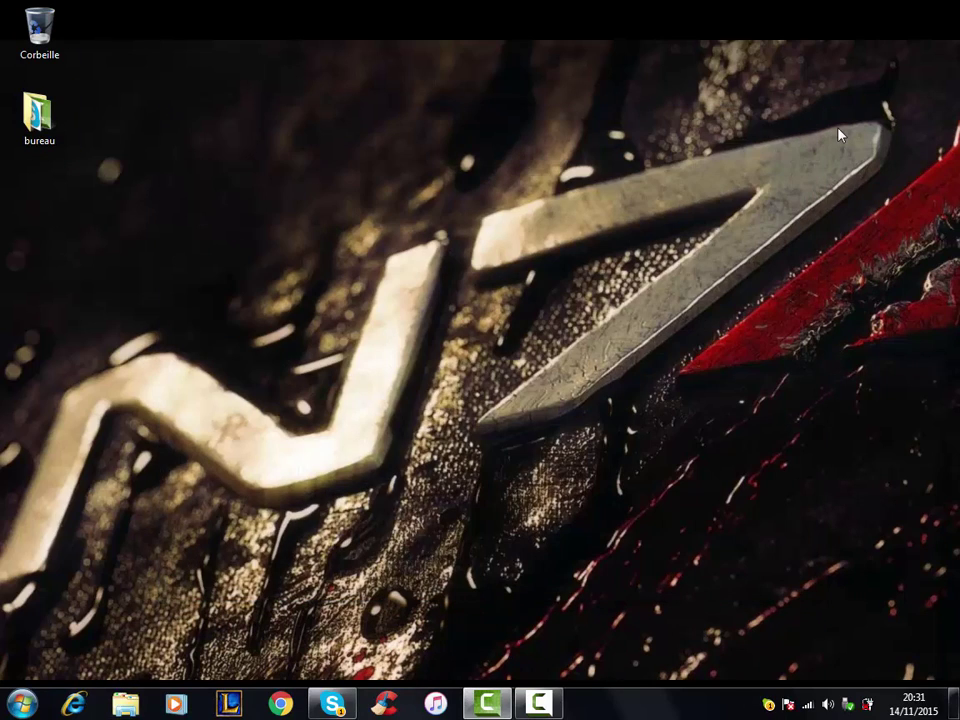
drag(958, 2, 2, 684)
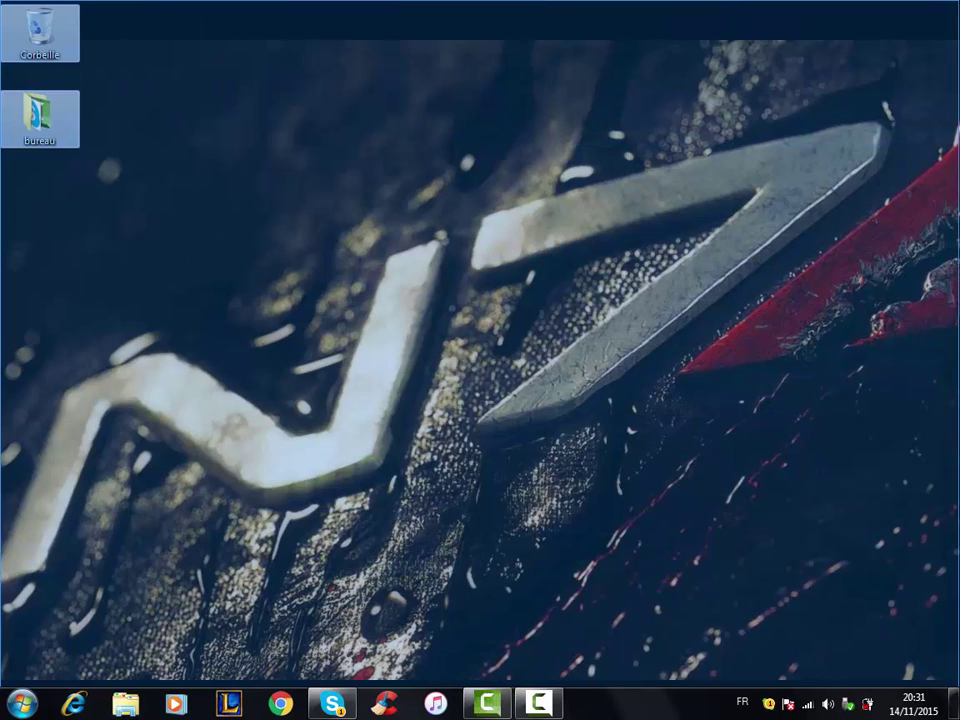
click(3, 6)
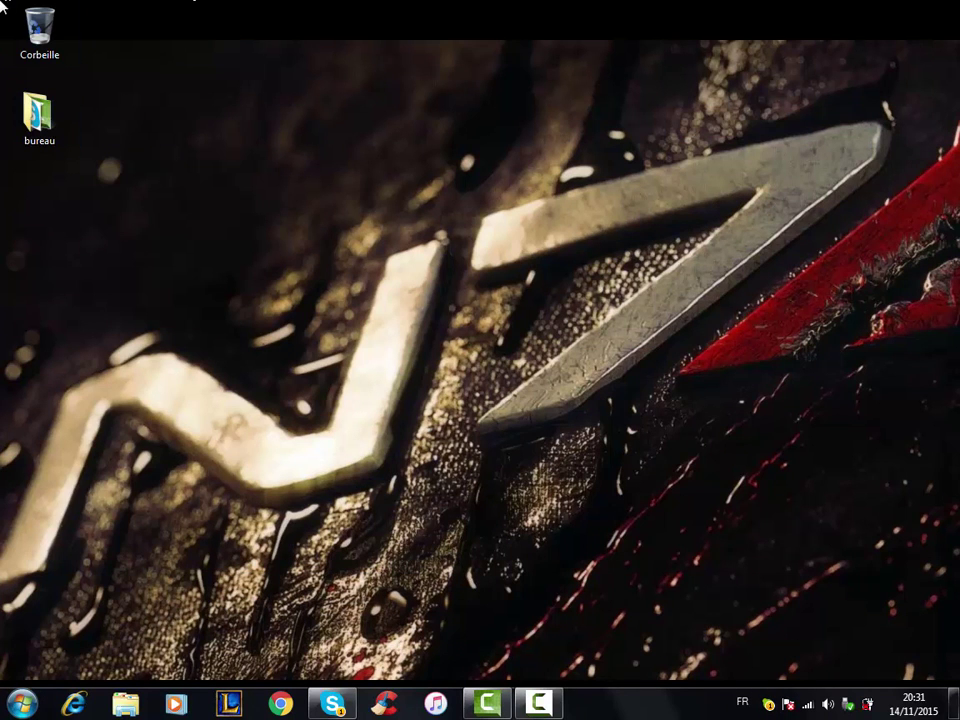
drag(2, 3, 936, 579)
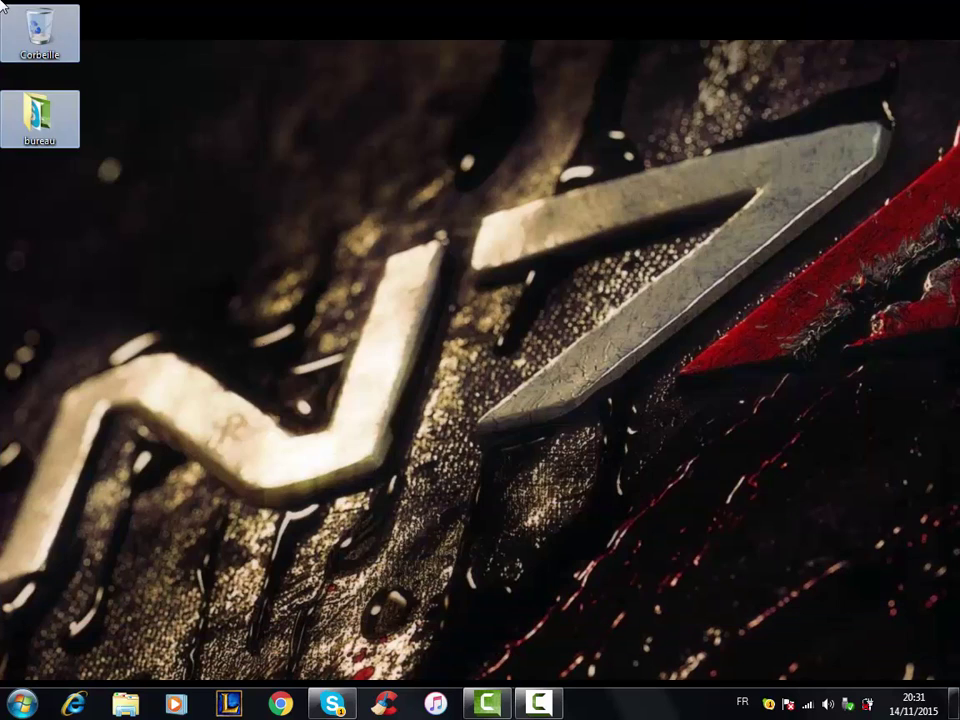
click(3, 5)
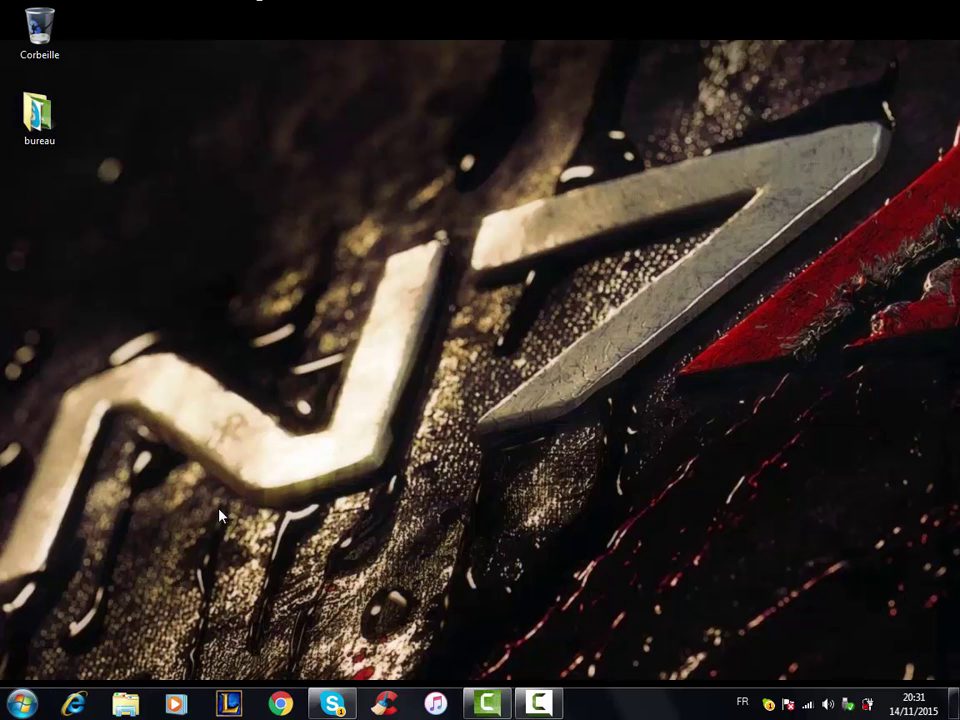
Open the computer's system properties and review the processor, installed memory, system type and computer name information
click(22, 703)
click(392, 36)
click(22, 703)
right_click(285, 484)
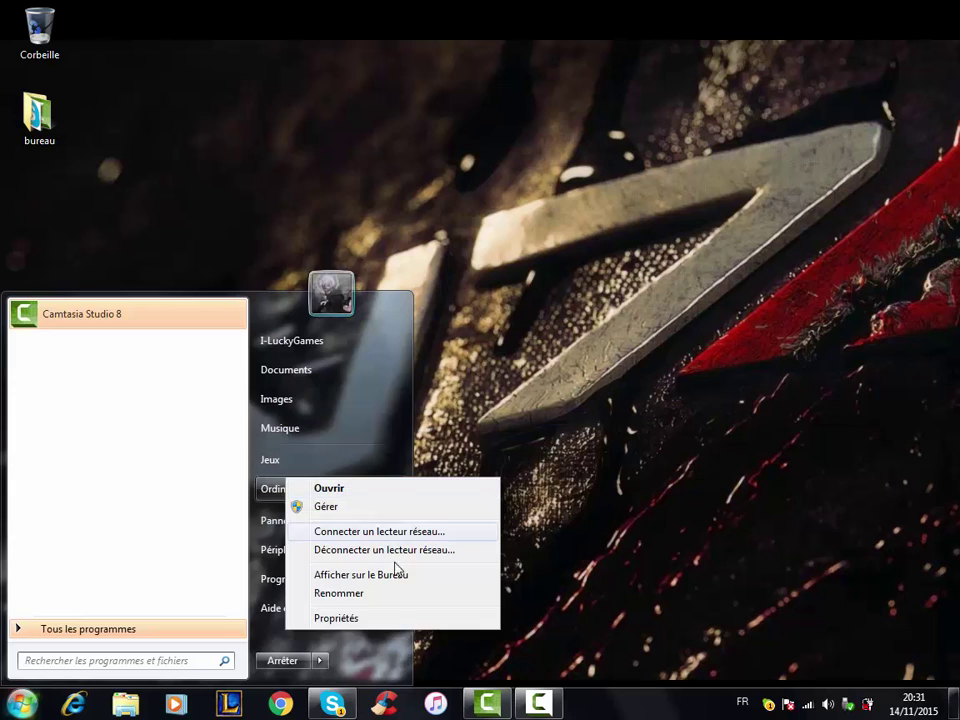
click(393, 620)
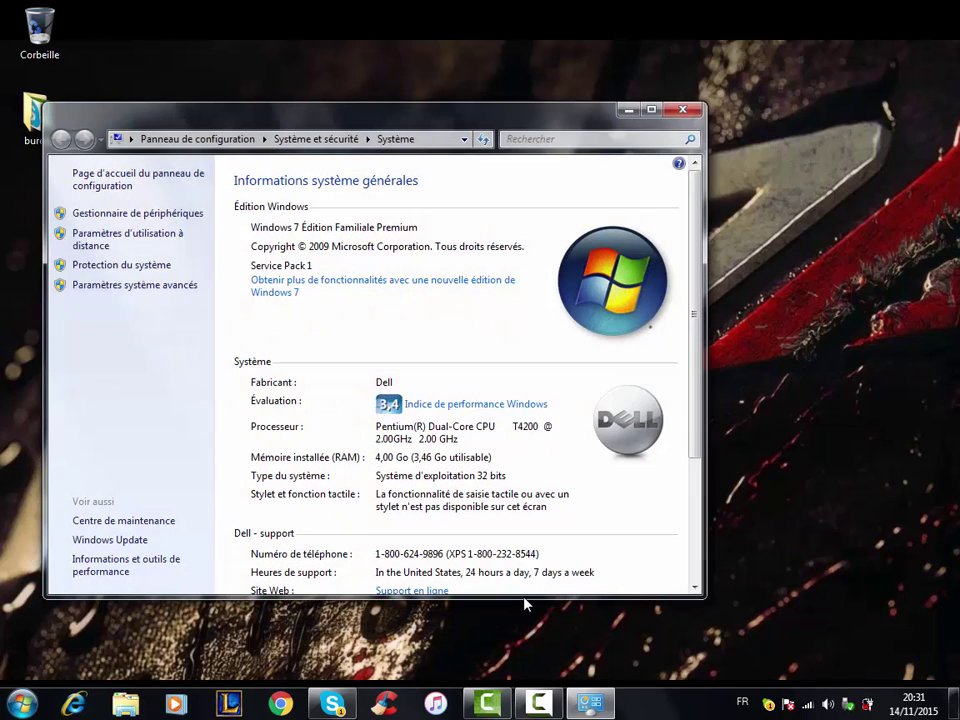
drag(697, 442, 697, 557)
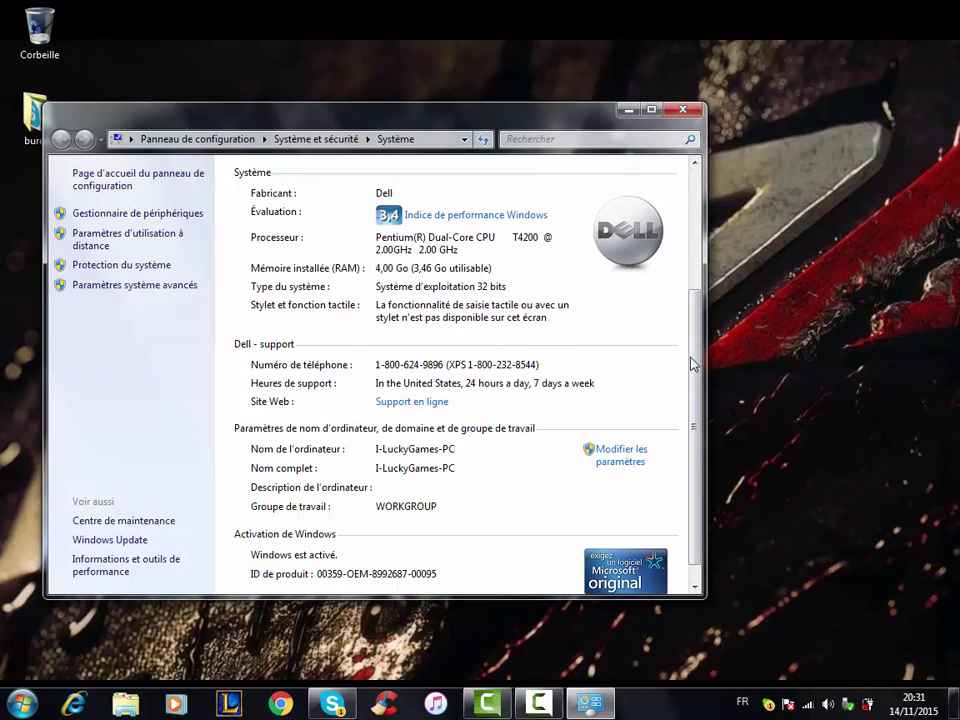
View the Windows performance index with the subscores of each component, and close the window
scroll(690, 363, up, 4)
click(400, 405)
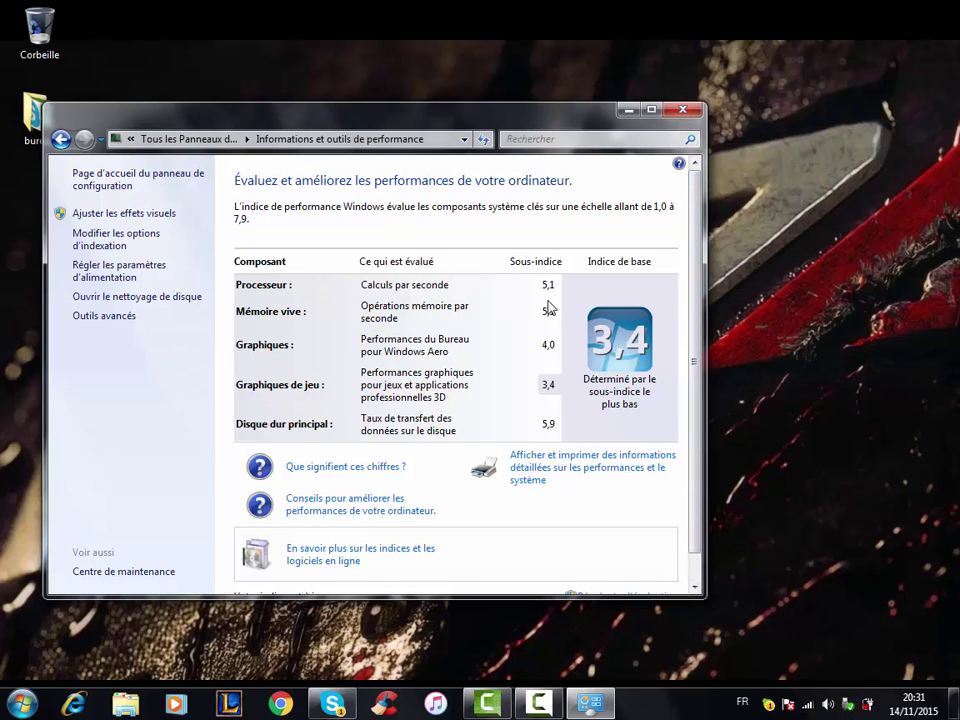
click(692, 113)
drag(690, 118, 553, 377)
drag(263, 30, 3, 345)
click(1, 3)
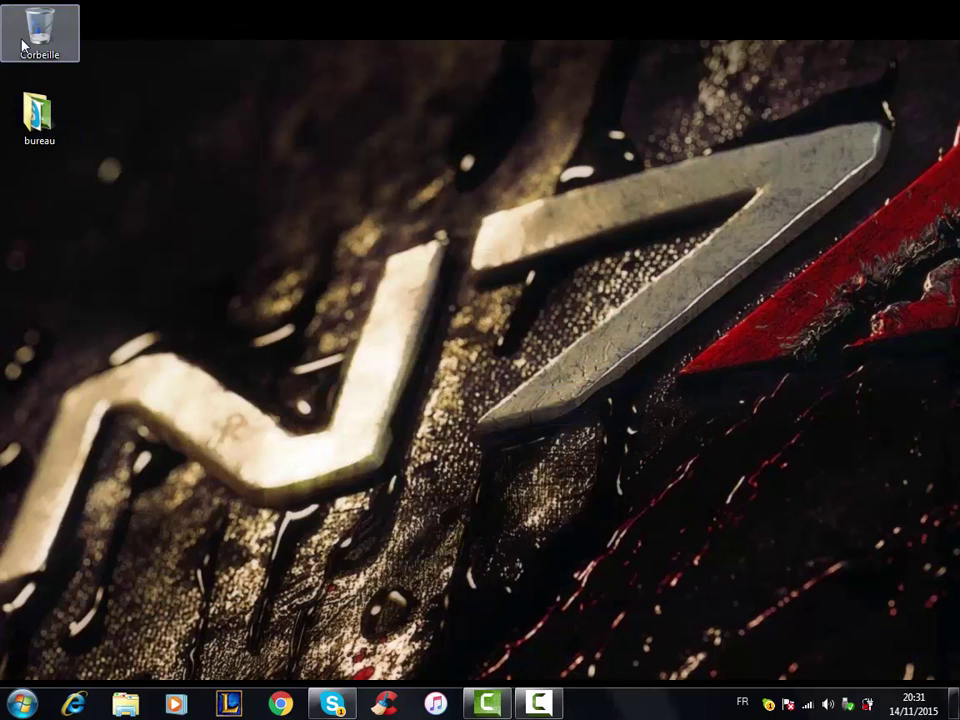
drag(1, 2, 958, 680)
click(485, 324)
Open the bureau folder on the desktop to look at its contents, and close it again
double_click(57, 130)
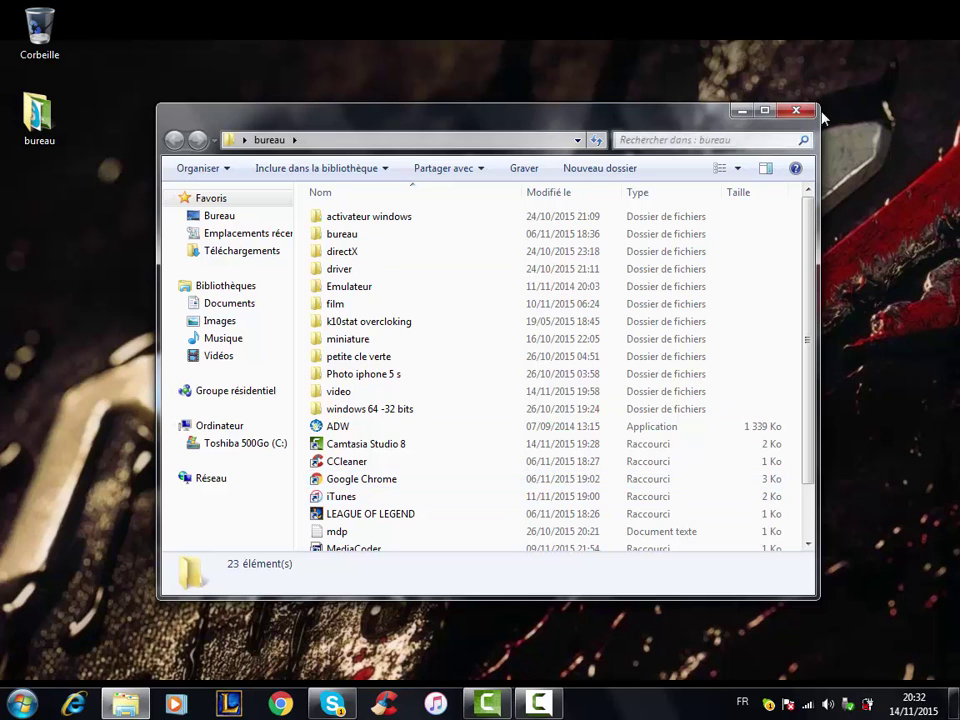
key(alt+F4)
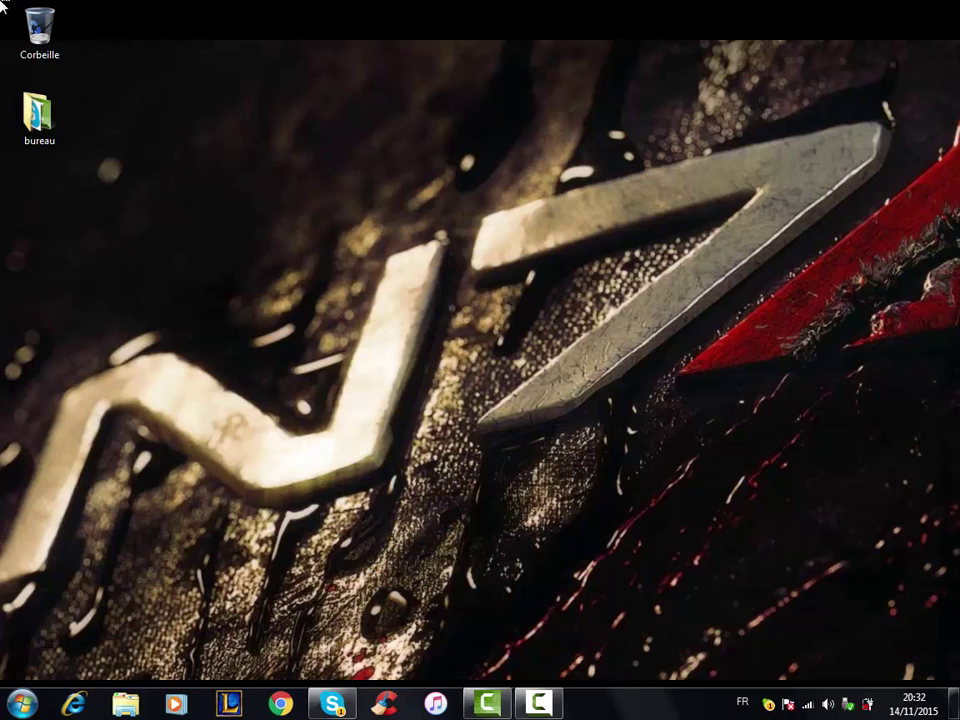
drag(2, 2, 210, 357)
click(197, 357)
double_click(51, 137)
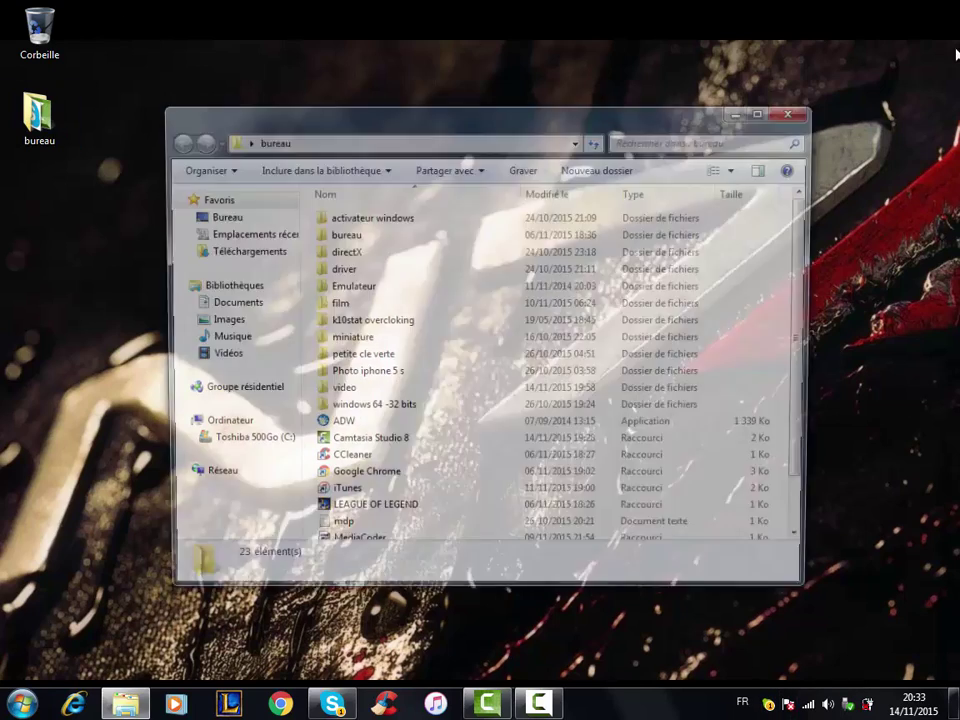
click(795, 110)
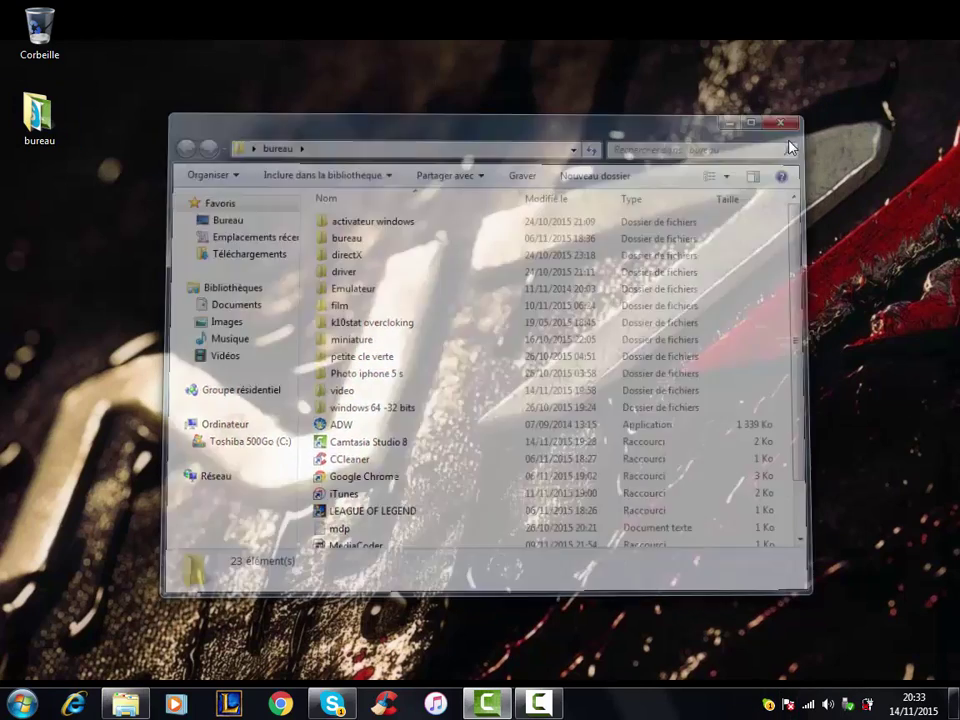